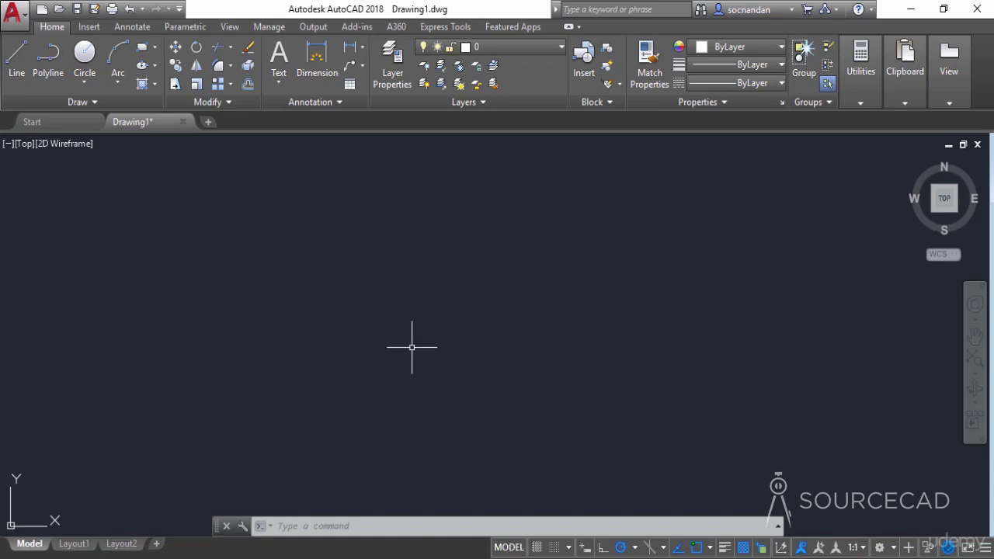
# Set the model space limits with the lower left corner at 0,0 and the upper right corner at 100,60
pyautogui.write('Limits')
pyautogui.press('Return')
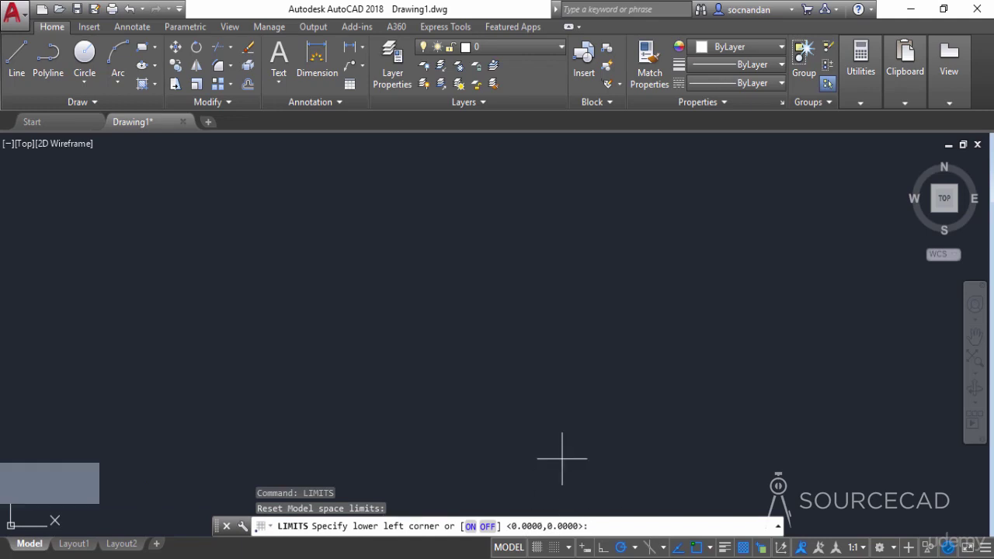
pyautogui.write('0,0')
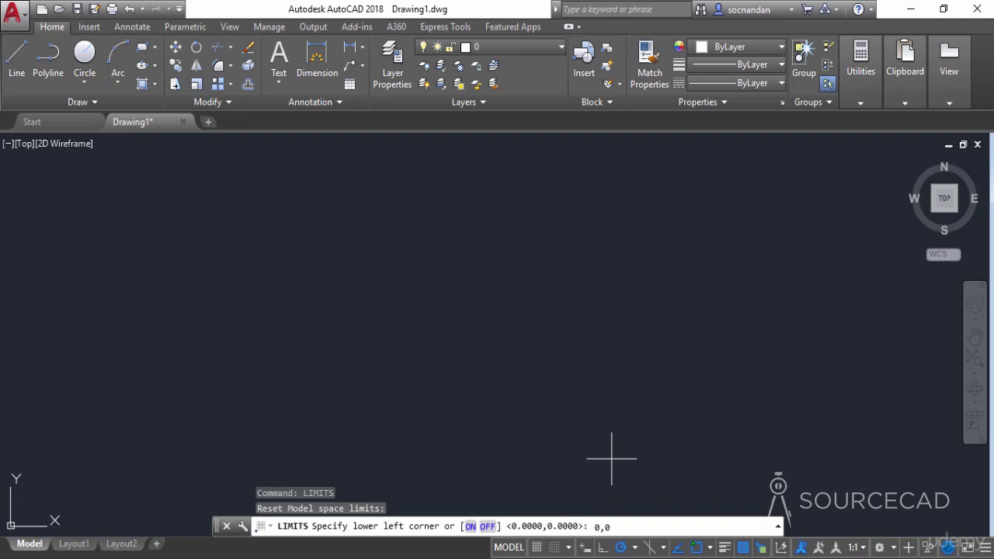
pyautogui.press('Return')
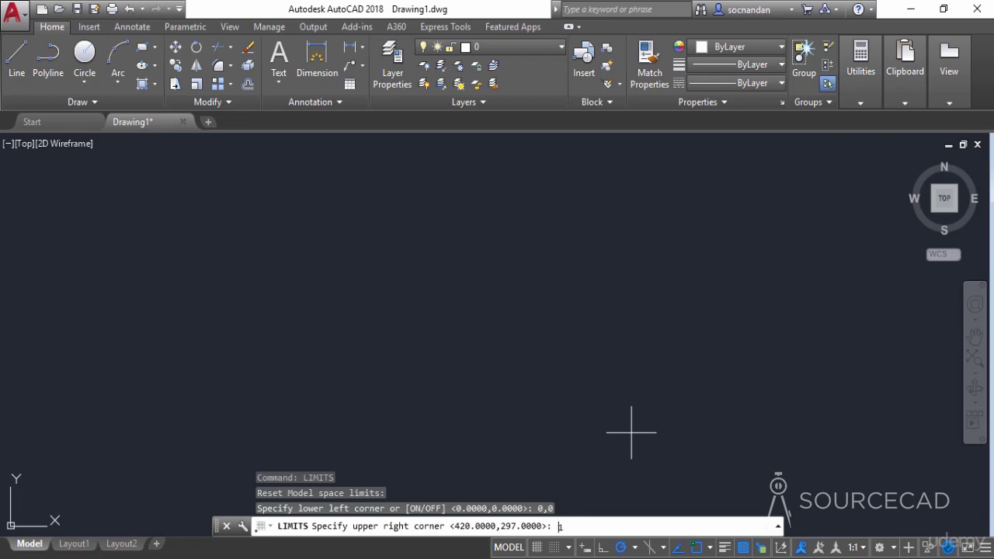
pyautogui.write('100,')
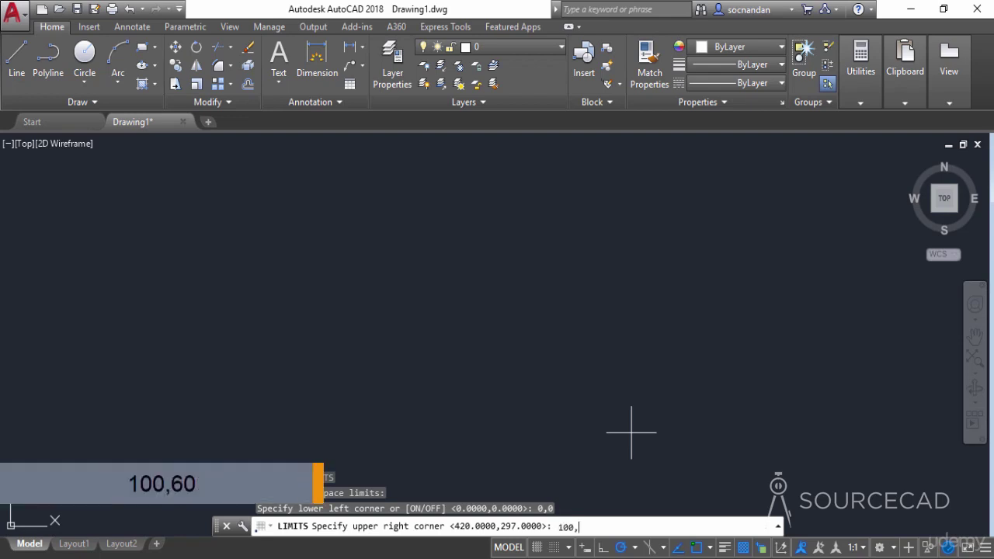
pyautogui.write('60')
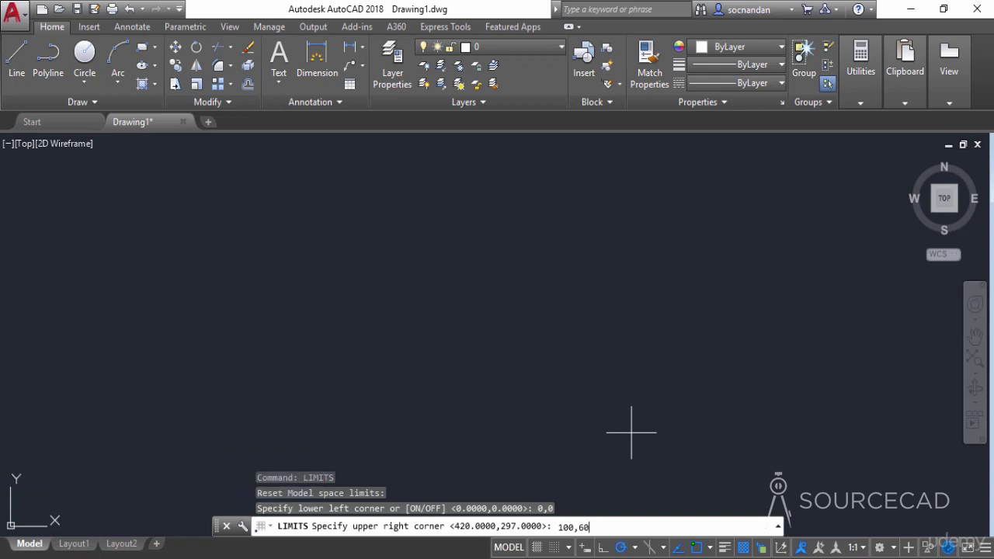
pyautogui.press('Return')
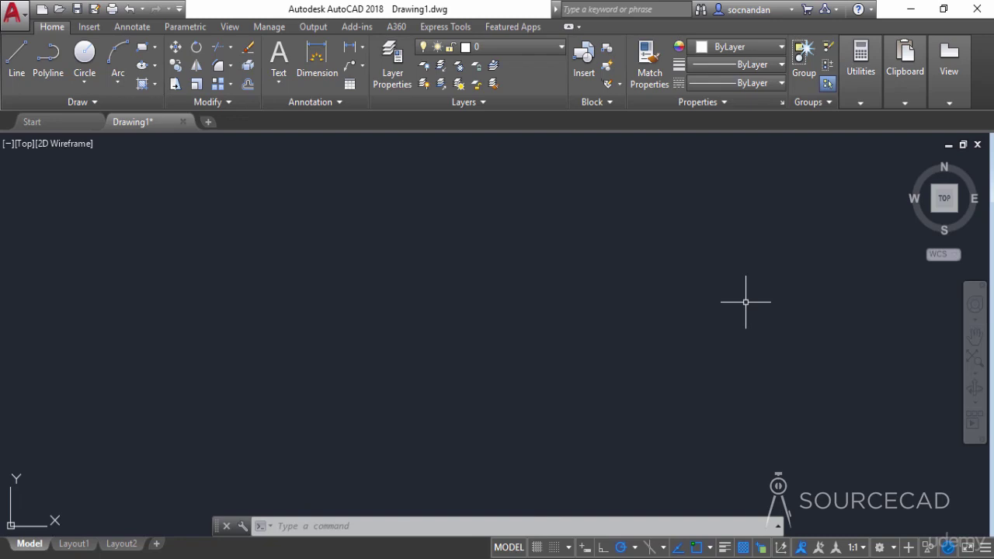
# Zoom to All so the view fits the drawing limits
pyautogui.write('z')
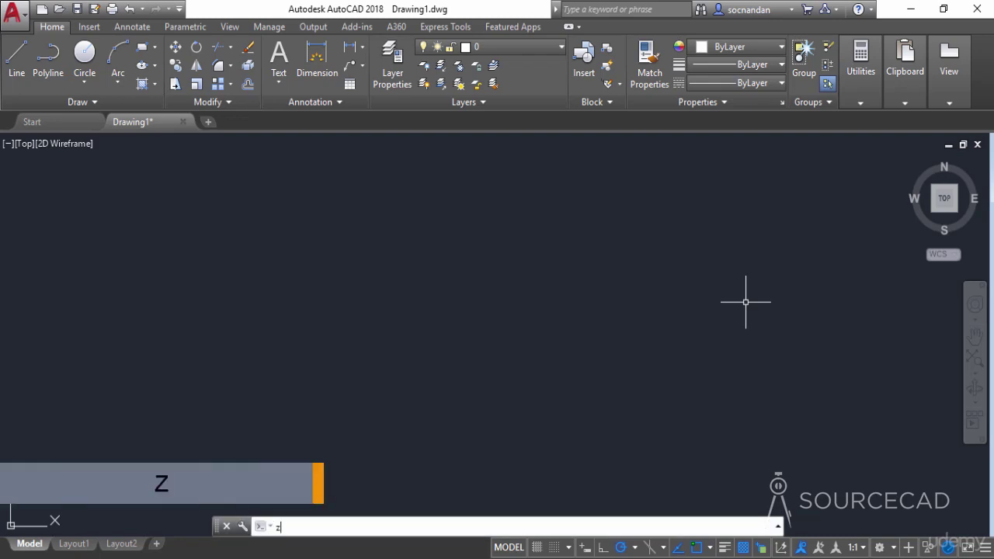
pyautogui.press('Return')
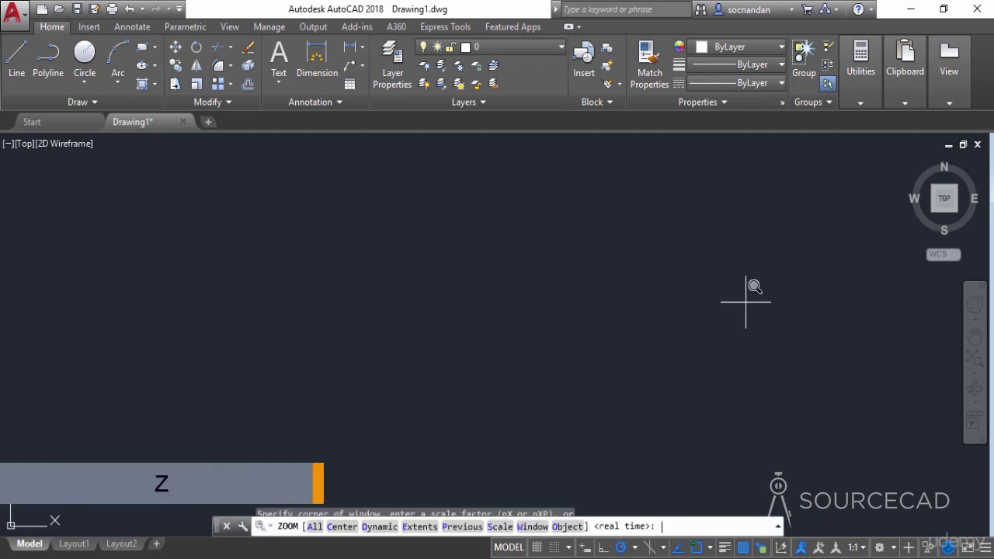
pyautogui.write('a')
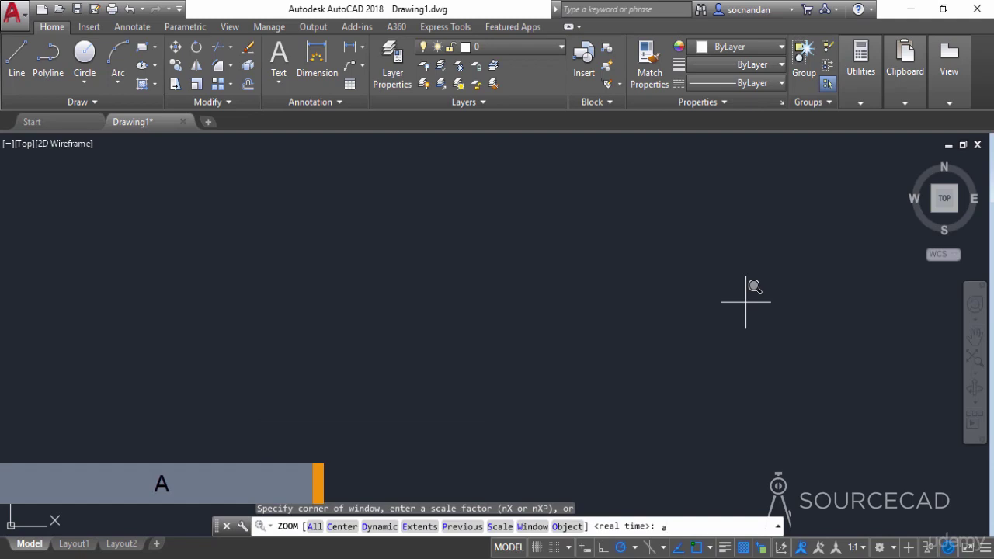
pyautogui.press('Return')
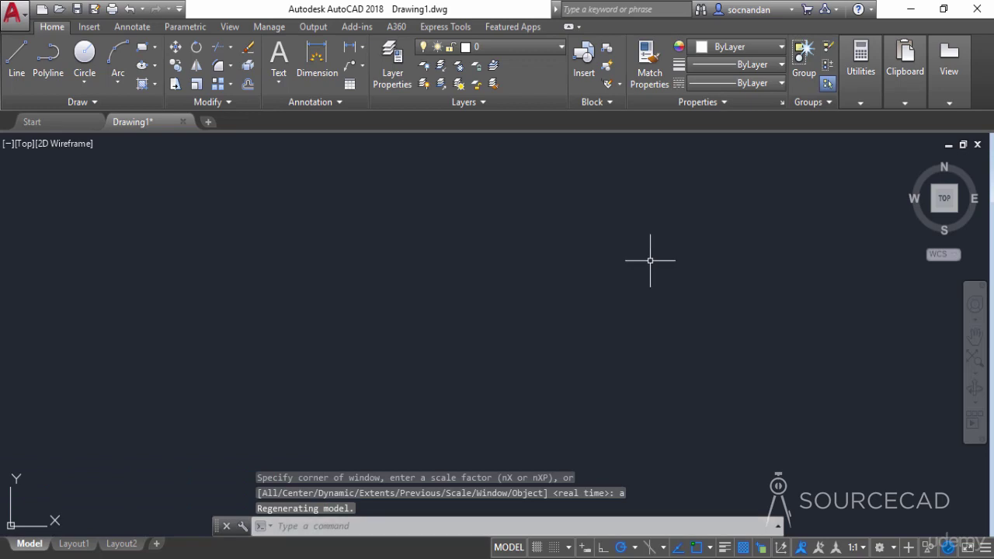
# Draw a vertical line 60 units long upward from the lower edge of the visible drawing area
pyautogui.click(21, 60)
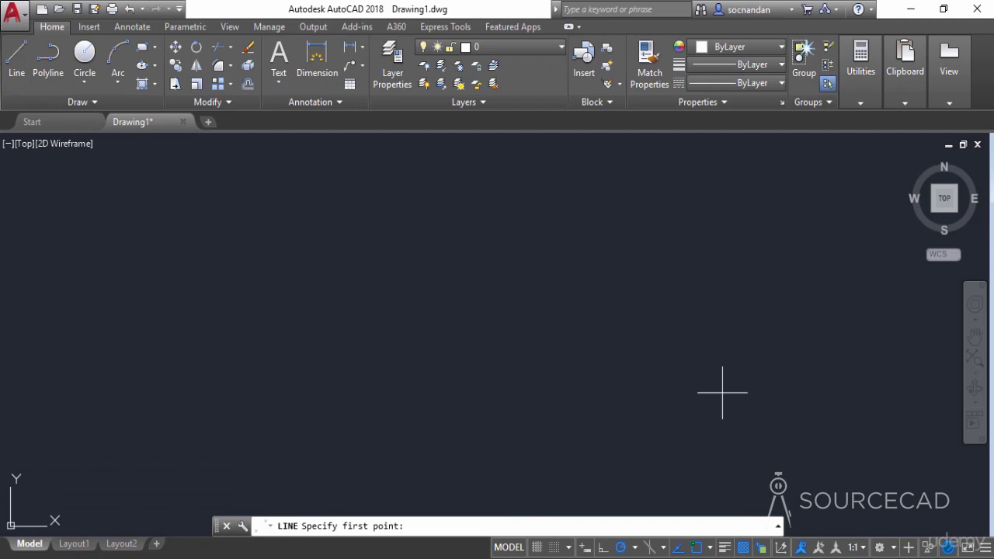
pyautogui.click(810, 534)
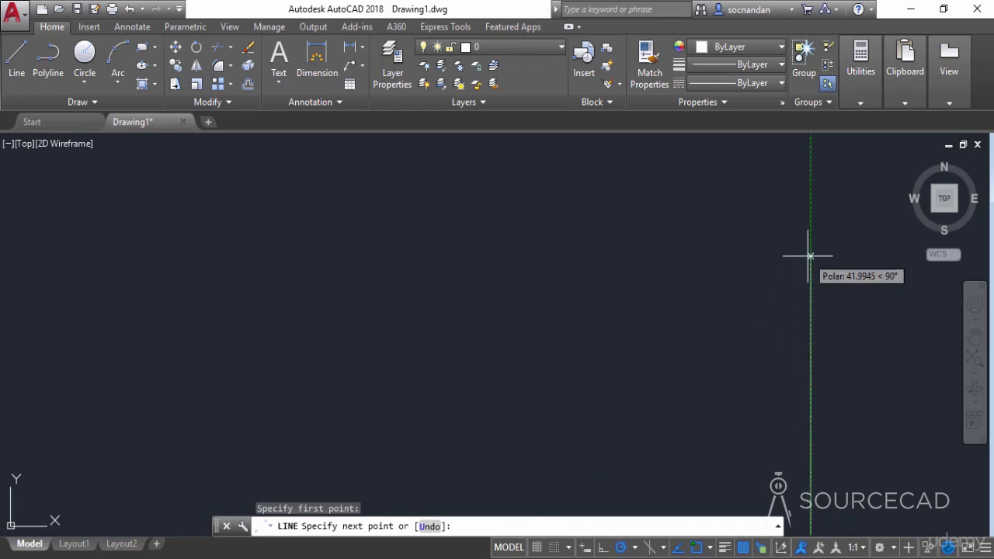
pyautogui.write('60')
pyautogui.press('Return')
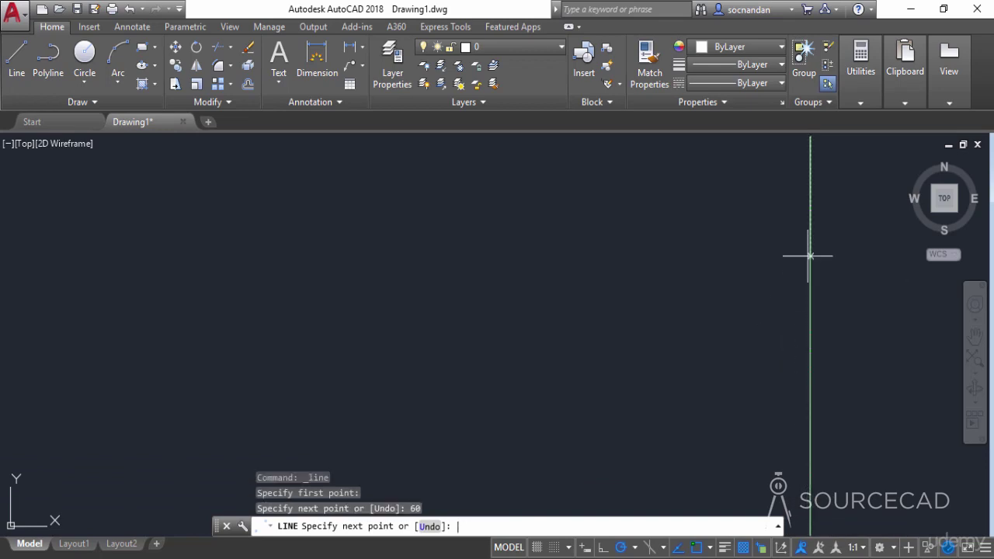
pyautogui.press('Return')
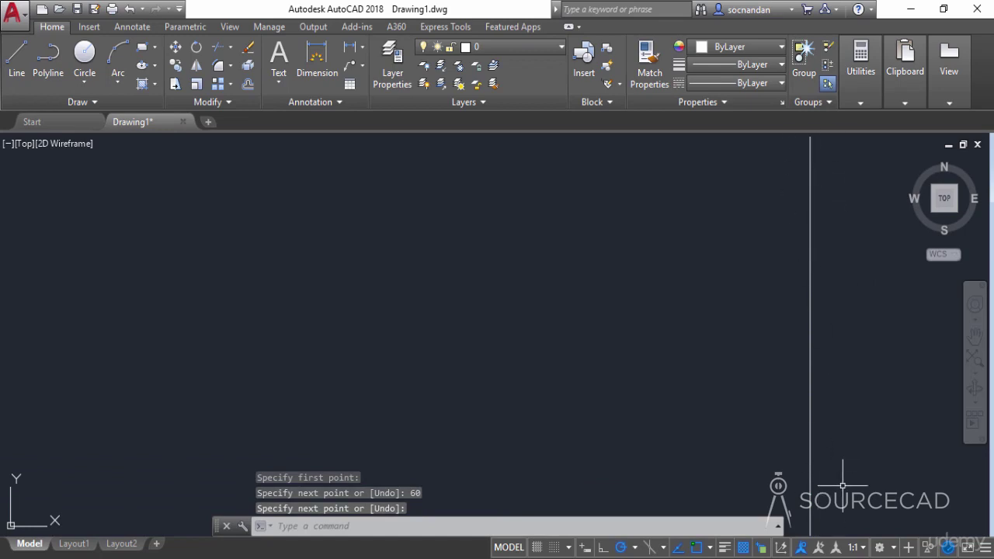
# Erase the 60-unit vertical line
pyautogui.moveTo(849, 471); pyautogui.dragTo(857, 472, button='middle')
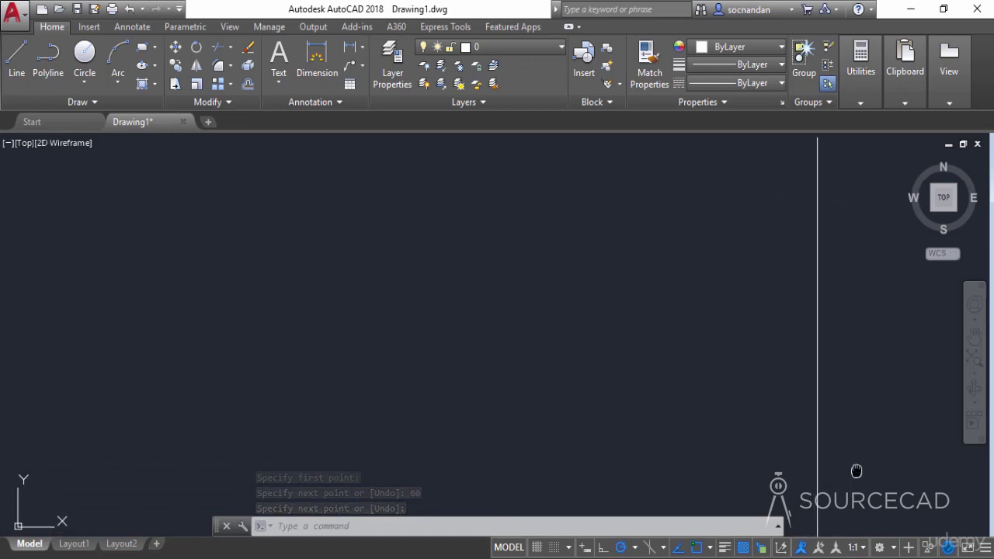
pyautogui.click(817, 312)
pyautogui.rightClick(503, 299)
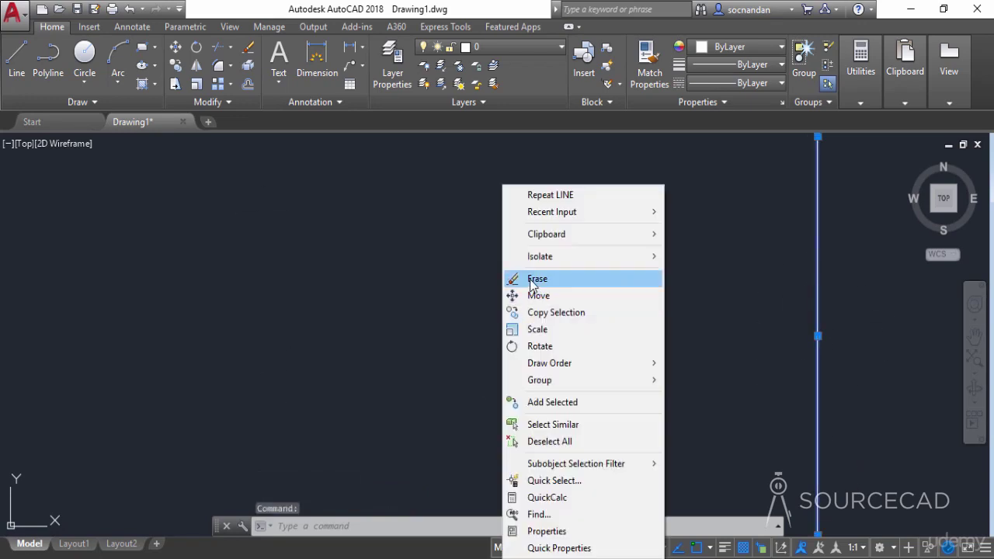
pyautogui.click(508, 279)
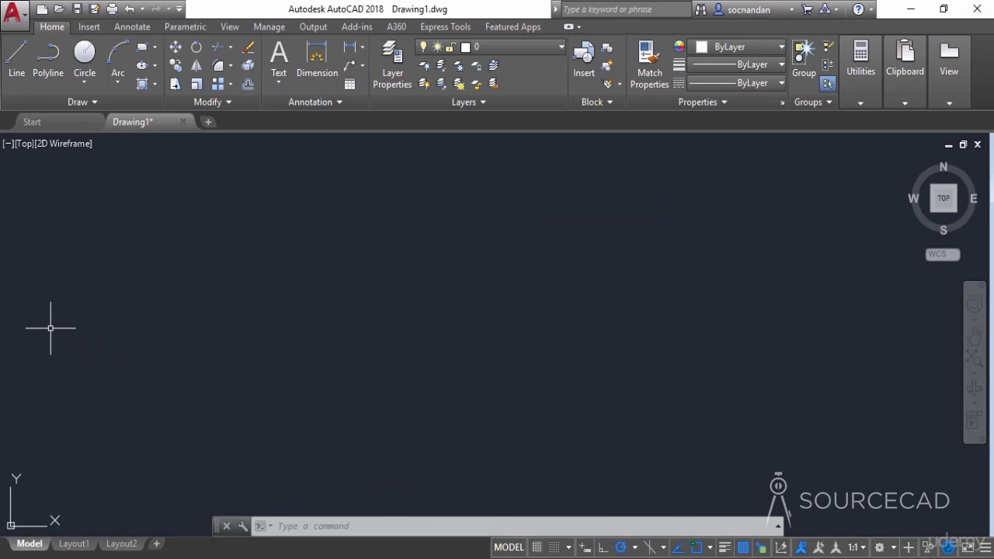
# Open the Drawing Units settings, try the Architectural length type, and set length to Decimal with 0.00 precision
pyautogui.click(15, 13)
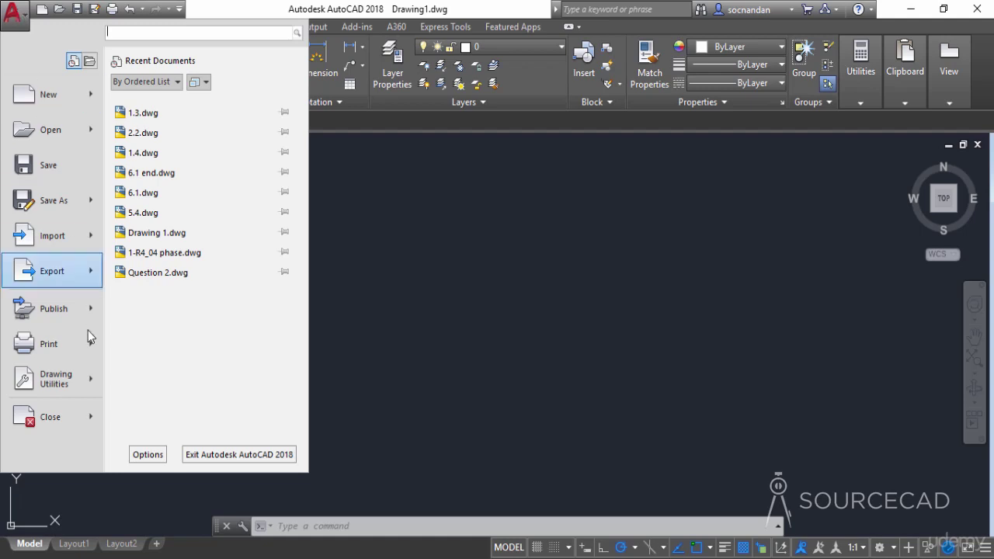
pyautogui.moveTo(83, 386)
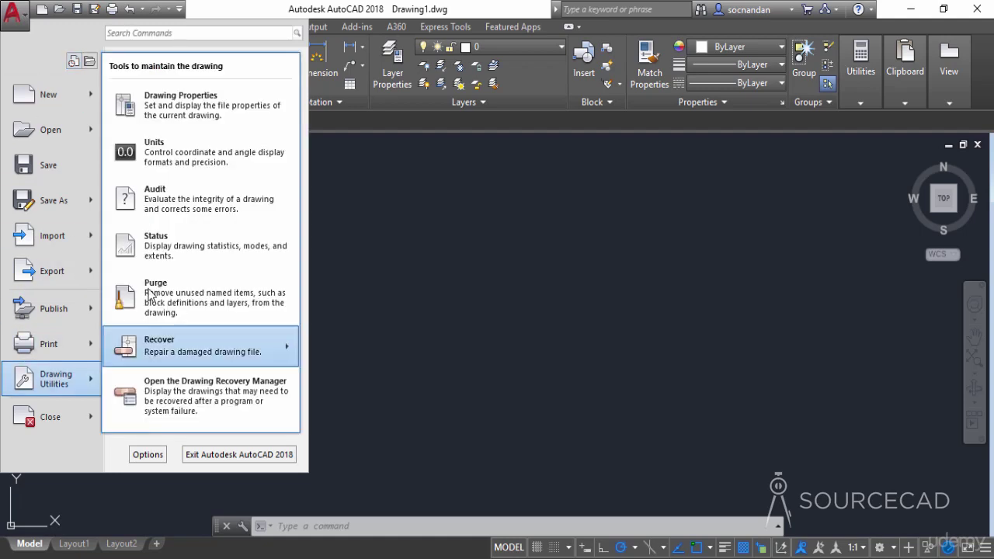
pyautogui.click(207, 154)
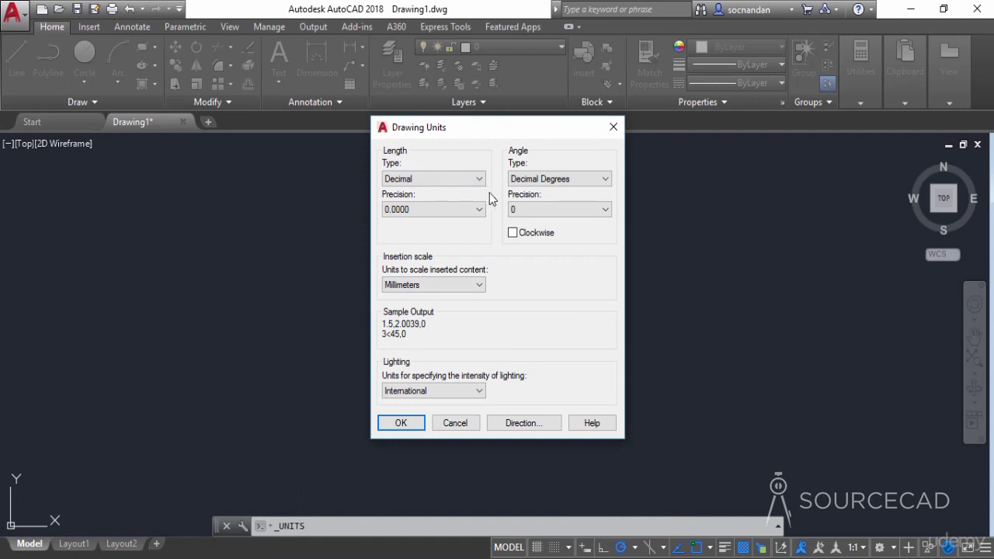
pyautogui.click(447, 186)
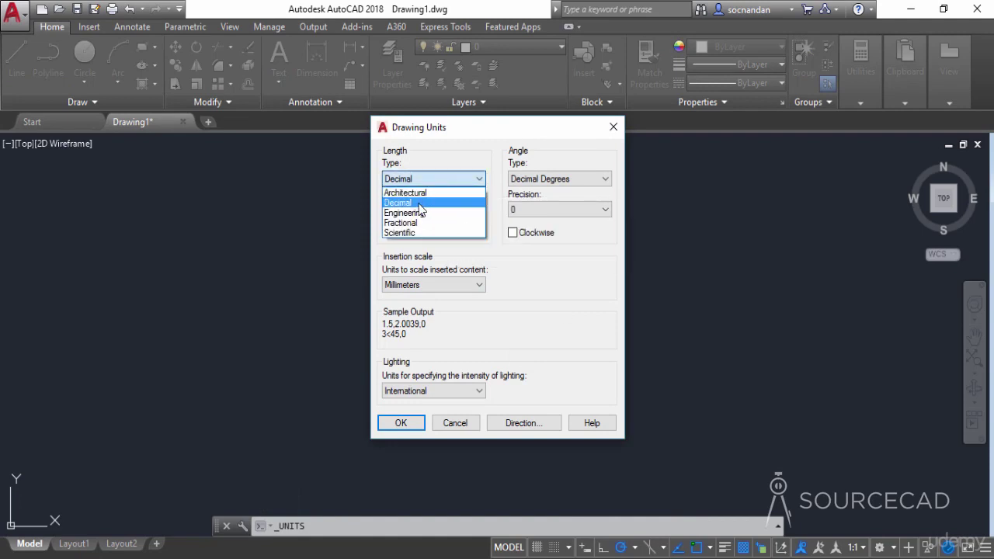
pyautogui.click(433, 193)
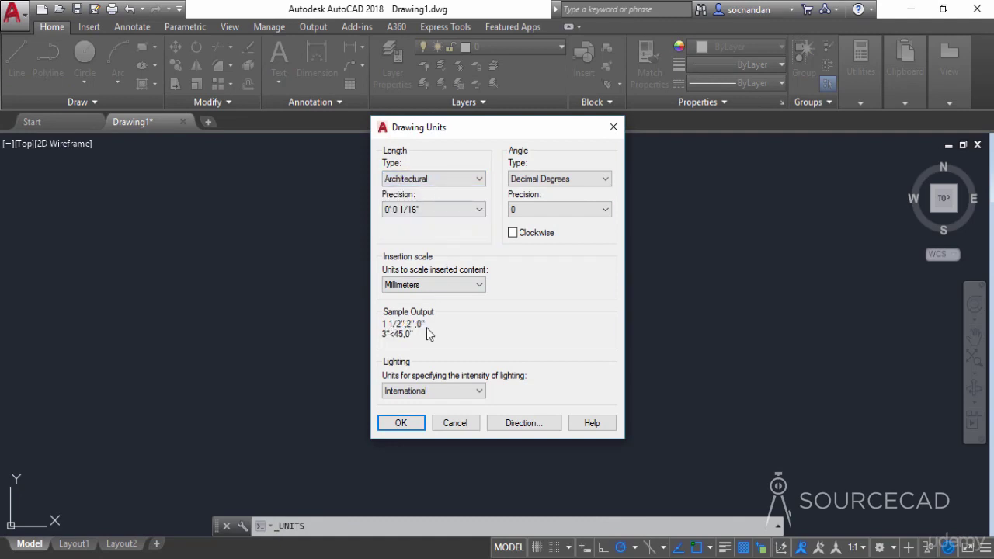
pyautogui.click(438, 182)
pyautogui.click(435, 201)
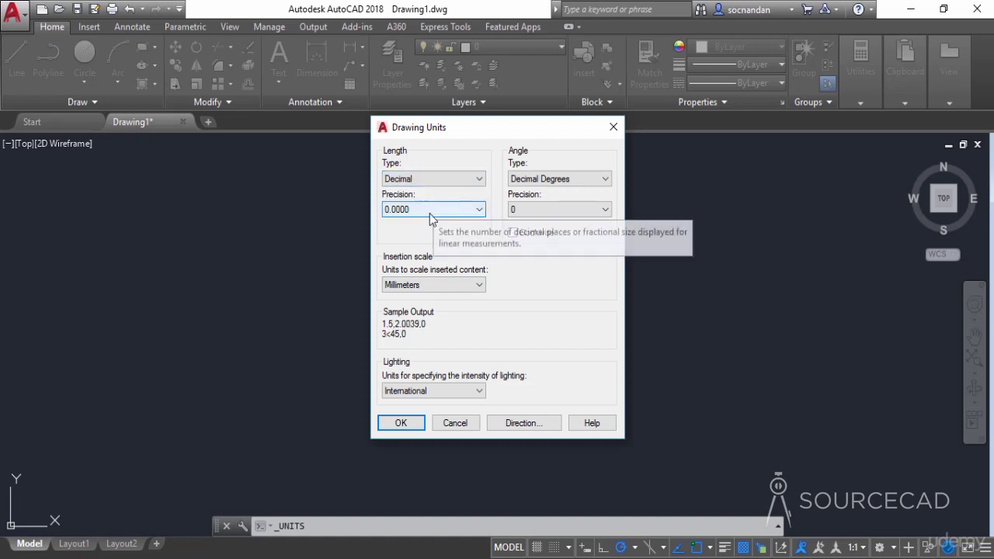
pyautogui.click(408, 212)
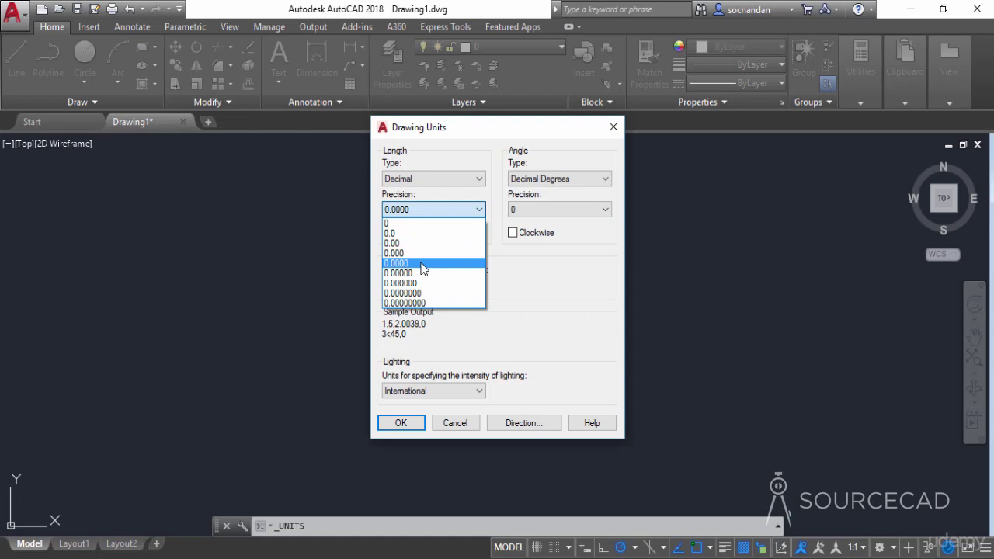
pyautogui.click(427, 242)
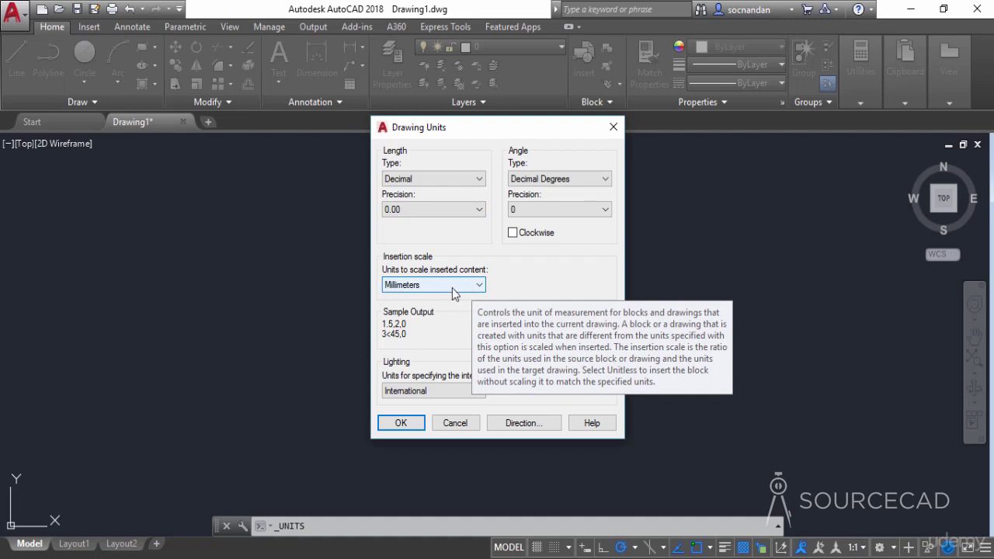
# Switch the insertion scale units to Inches and back to Millimeters
pyautogui.click(421, 287)
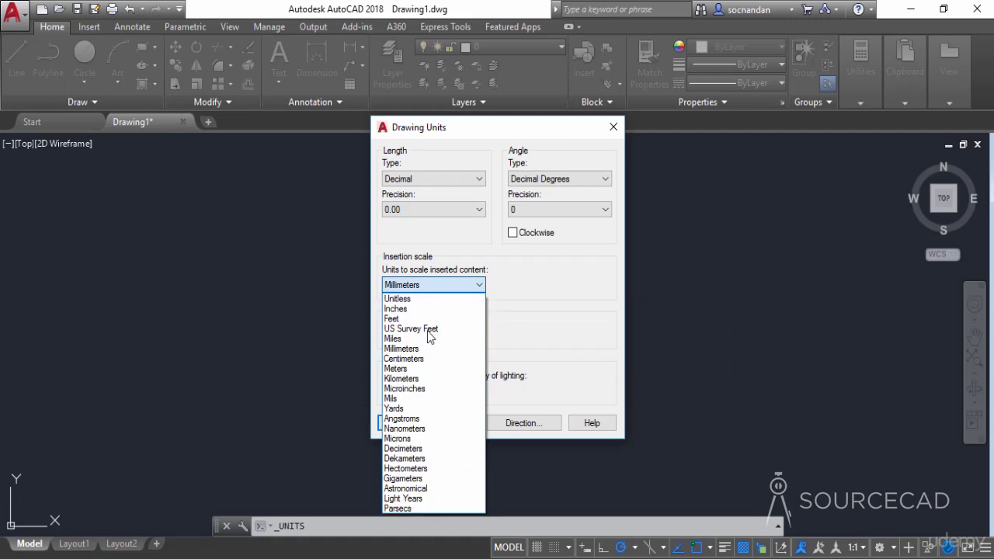
pyautogui.click(433, 309)
pyautogui.click(436, 285)
pyautogui.click(417, 349)
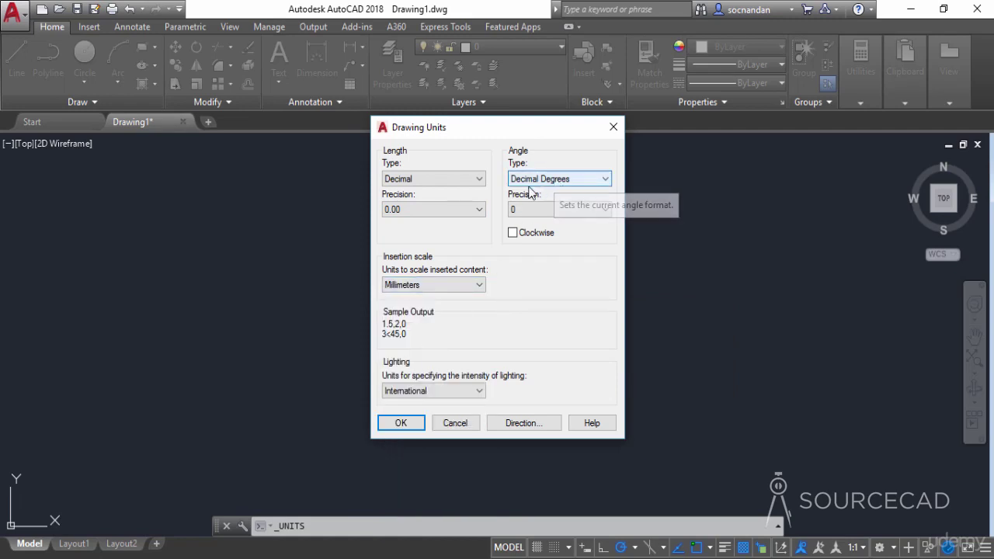
# Set the angle type to Decimal Degrees with a precision of 0.00
pyautogui.click(560, 182)
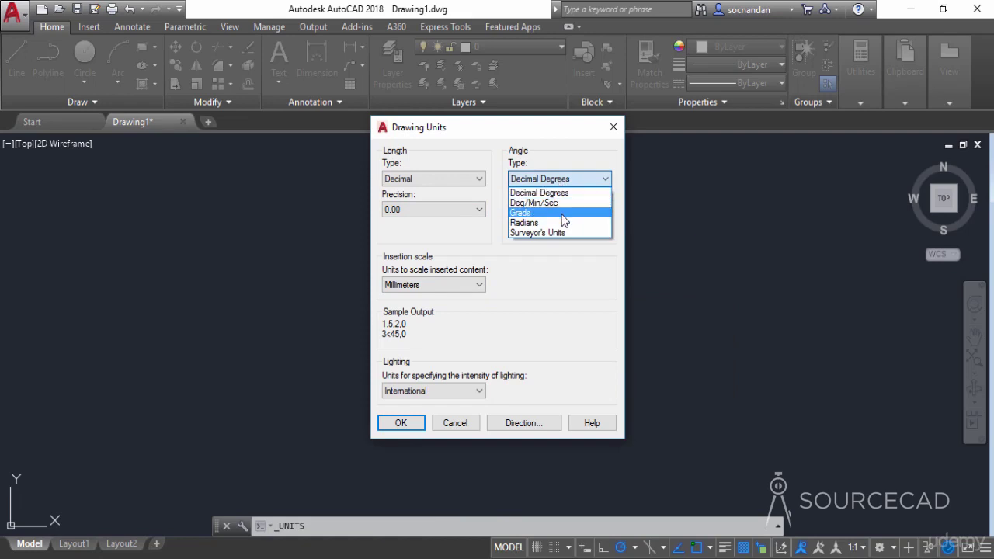
pyautogui.click(586, 193)
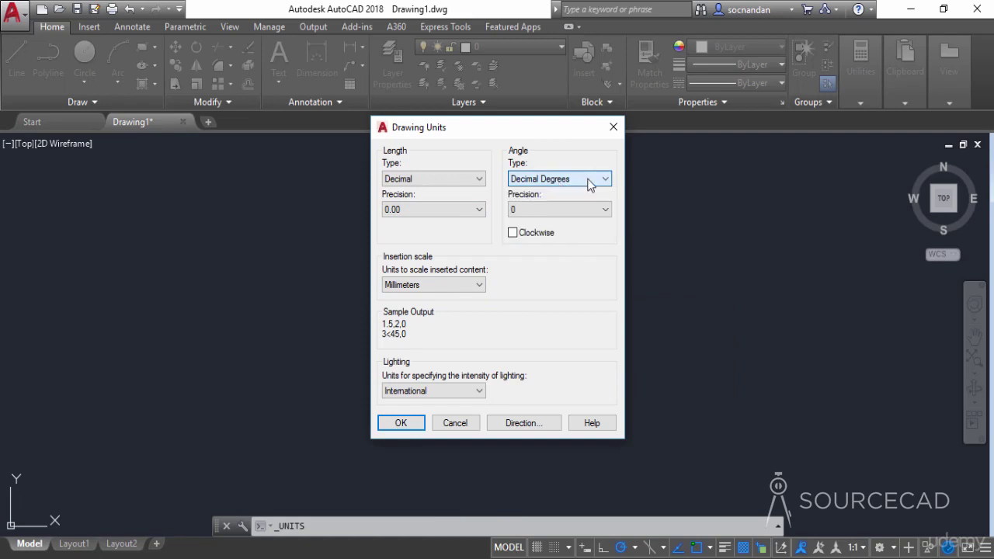
pyautogui.click(586, 208)
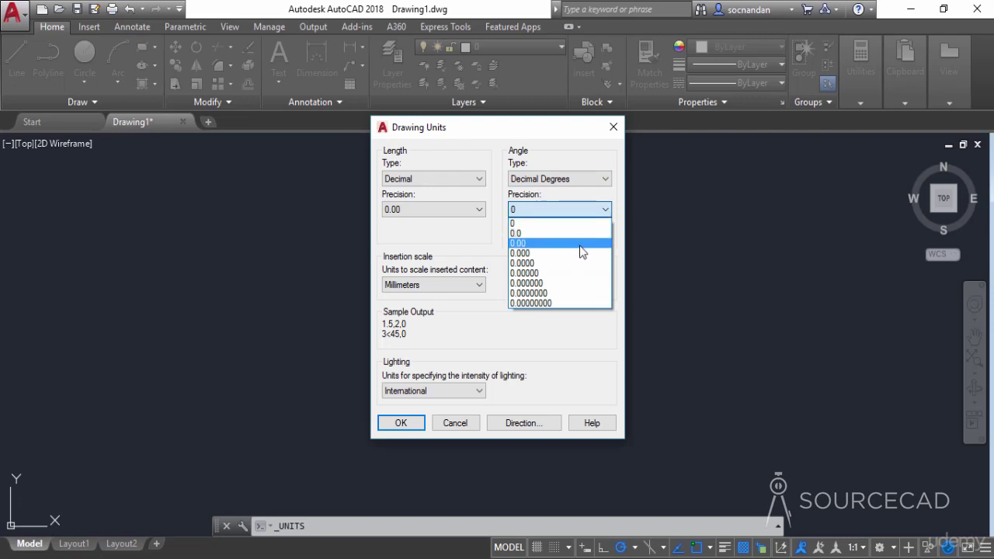
pyautogui.click(580, 244)
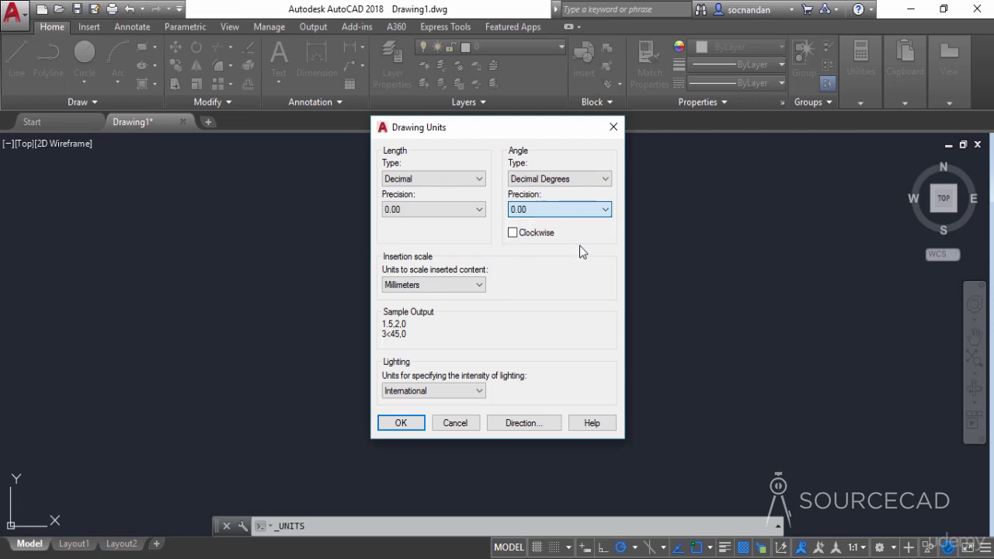
# Toggle clockwise angle measurement on and back off, and accept the drawing units
pyautogui.click(514, 234)
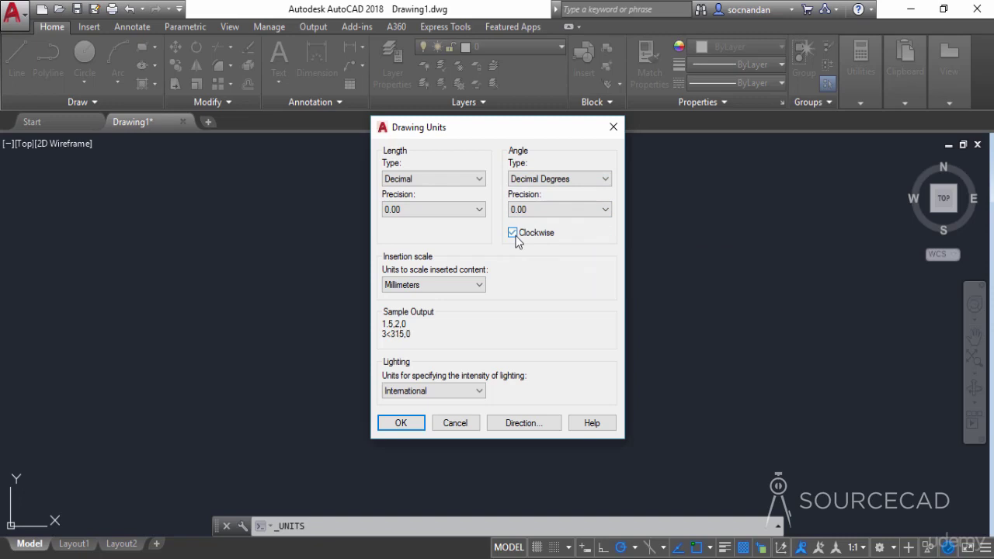
pyautogui.click(514, 234)
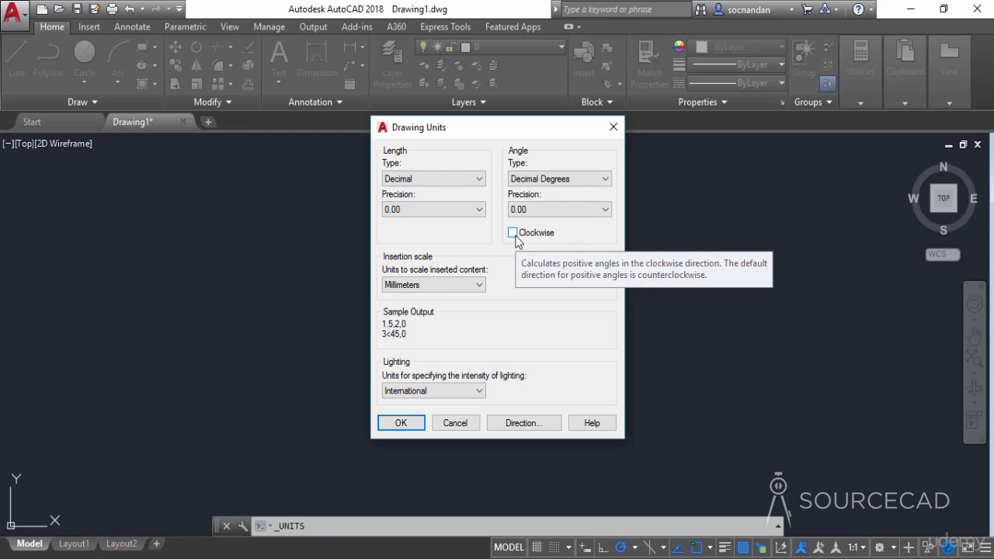
pyautogui.click(514, 234)
pyautogui.click(514, 235)
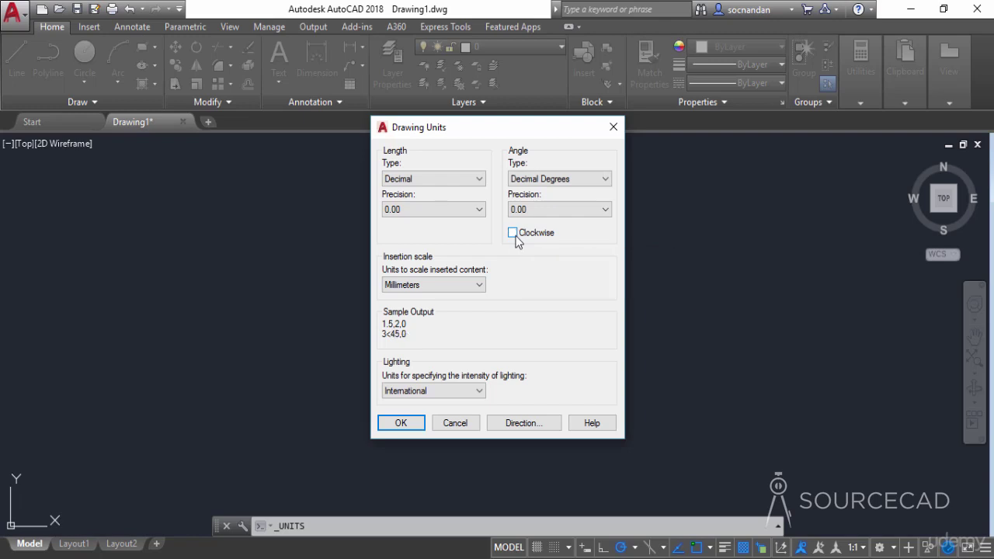
pyautogui.click(416, 426)
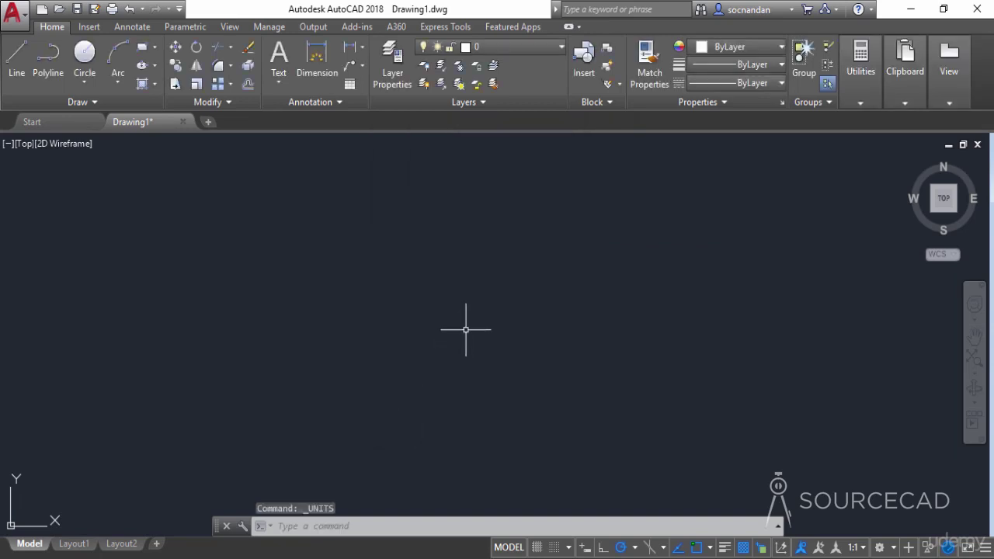